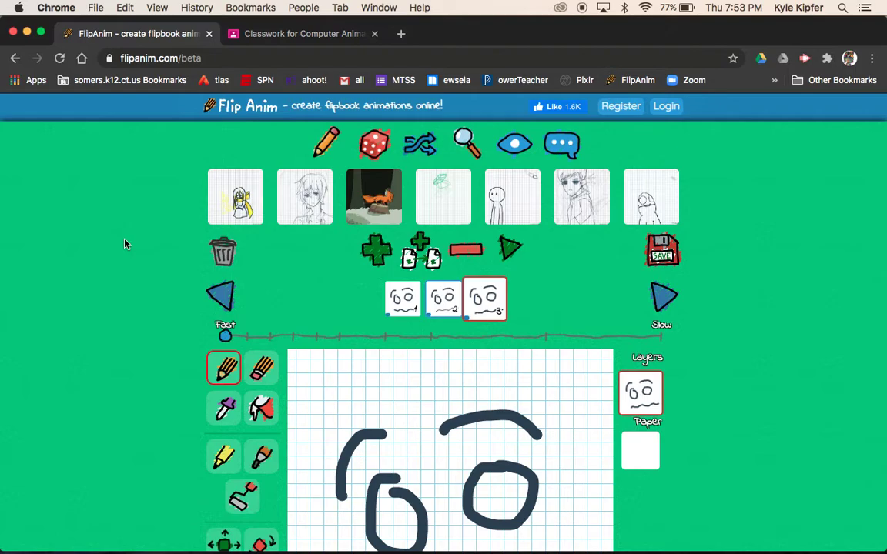
Step: Play and then stop the three-frame face animation to preview it
scroll(125, 244, "down", 3)
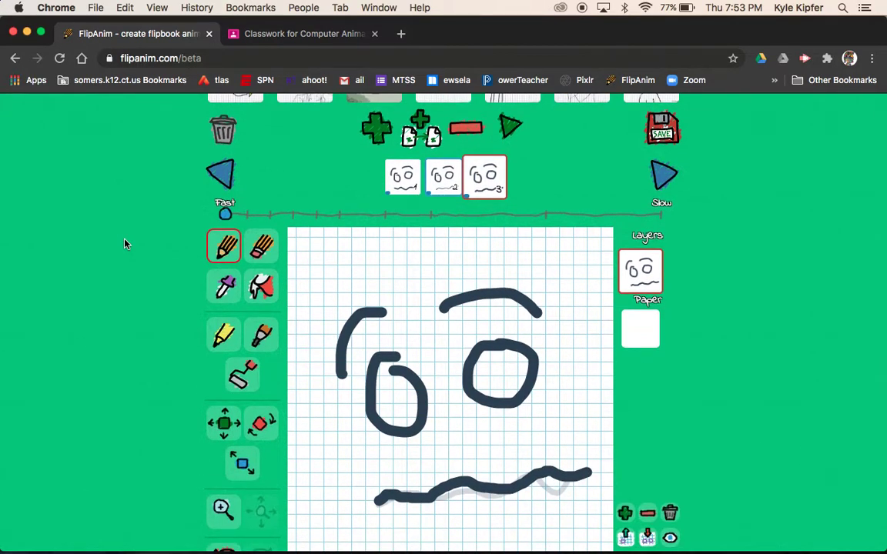
scroll(125, 244, "down", 2)
scroll(125, 244, "up", 2)
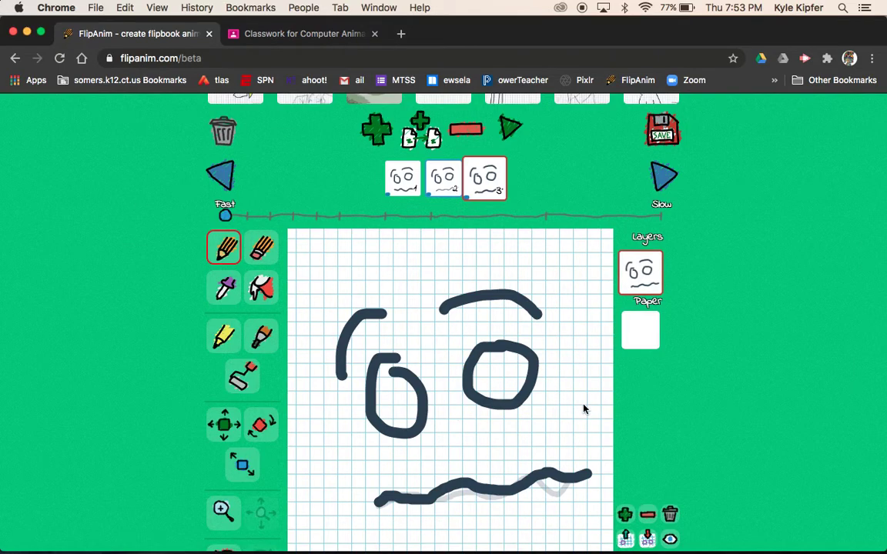
left_click(510, 133)
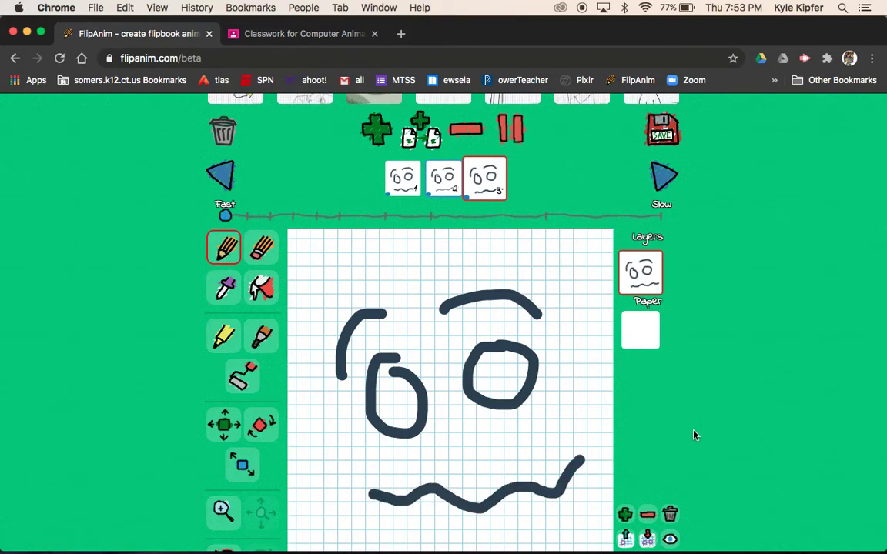
left_click(510, 132)
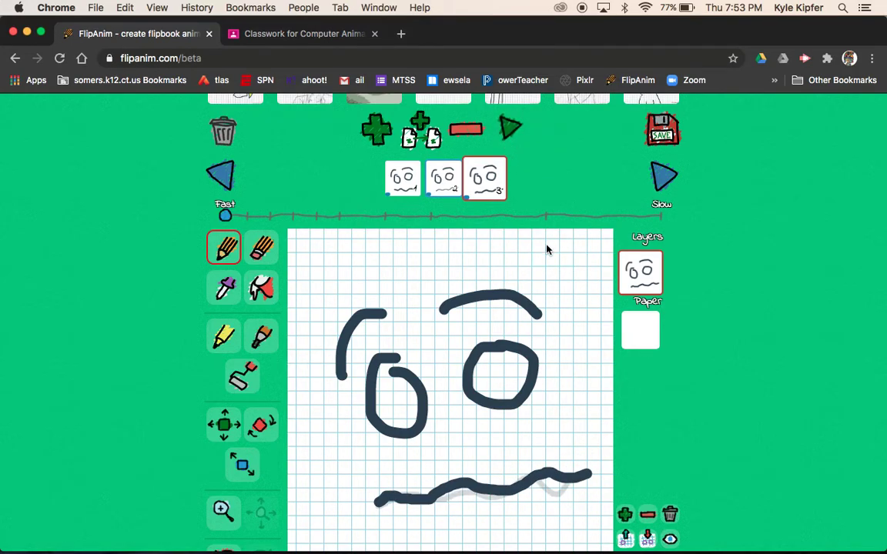
Step: Save the project from the Load/save options as flipanim_project_20200917_195409.flipanim
scroll(546, 249, "down", 2)
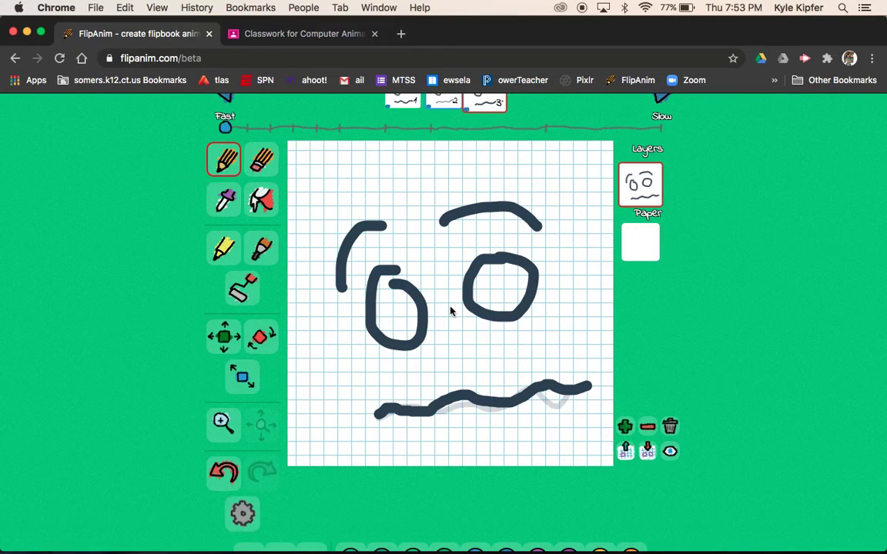
scroll(487, 364, "up", 2)
scroll(487, 364, "up", 1)
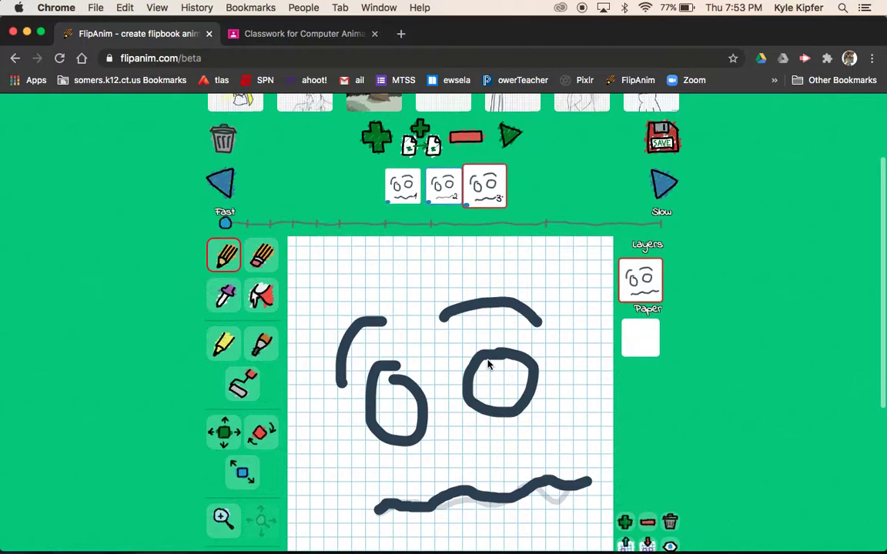
scroll(598, 289, "up", 2)
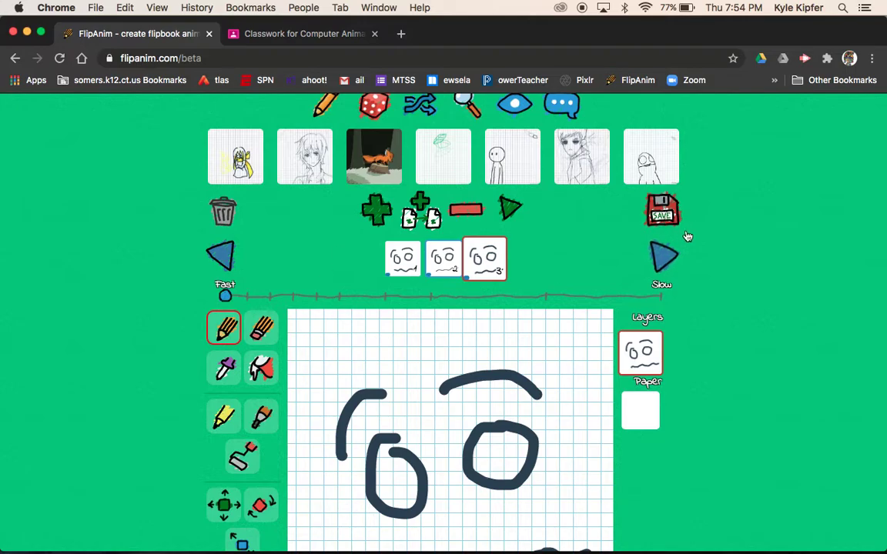
scroll(343, 328, "down", 6)
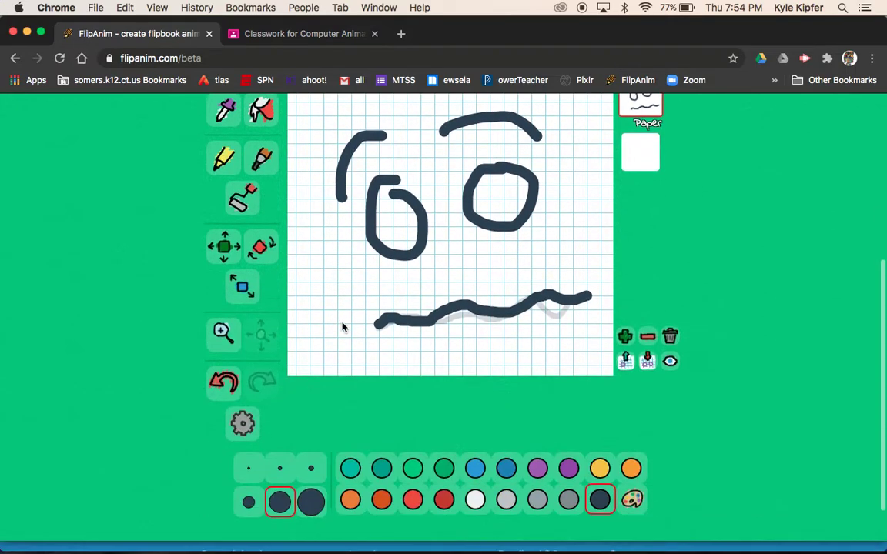
left_click(242, 425)
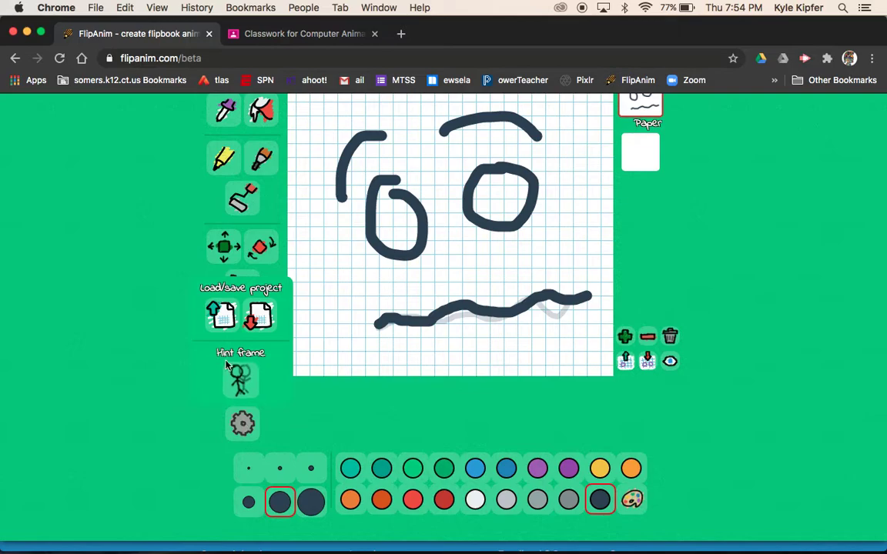
left_click(263, 320)
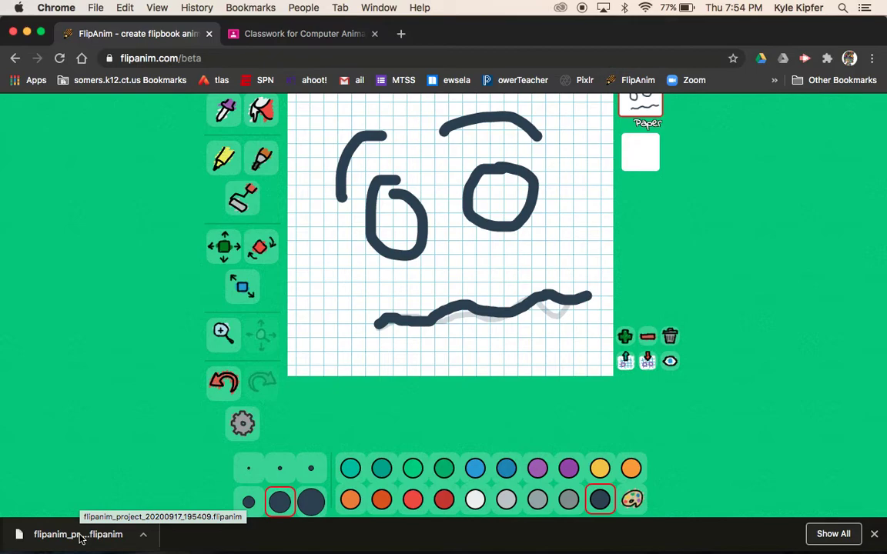
scroll(144, 426, "up", 1)
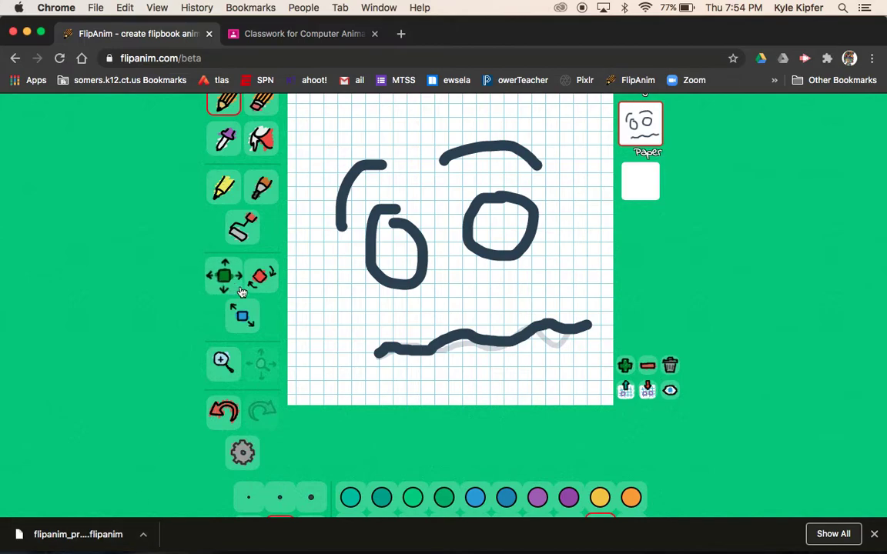
scroll(208, 310, "up", 2)
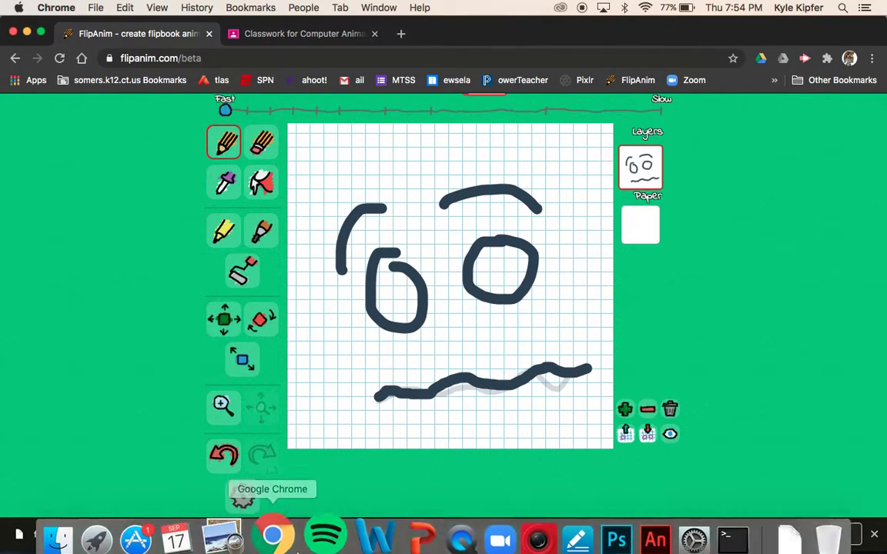
Step: Open Google Drive from Classroom's apps grid and enter the FlipAnimFiles folder
left_click(307, 37)
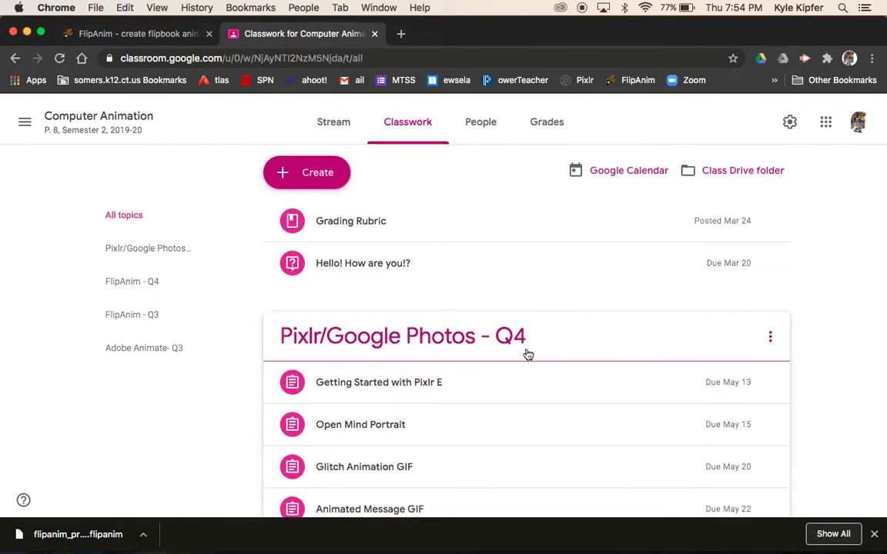
left_click(824, 117)
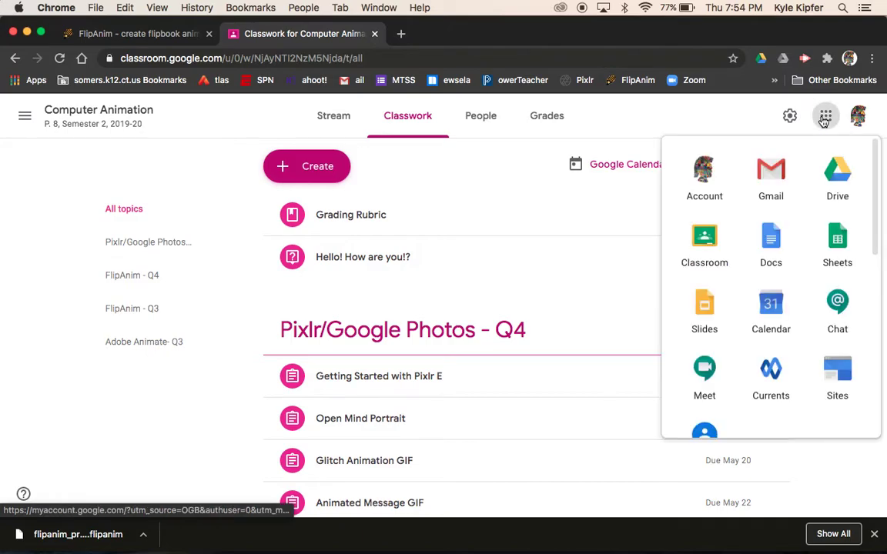
left_click(835, 170)
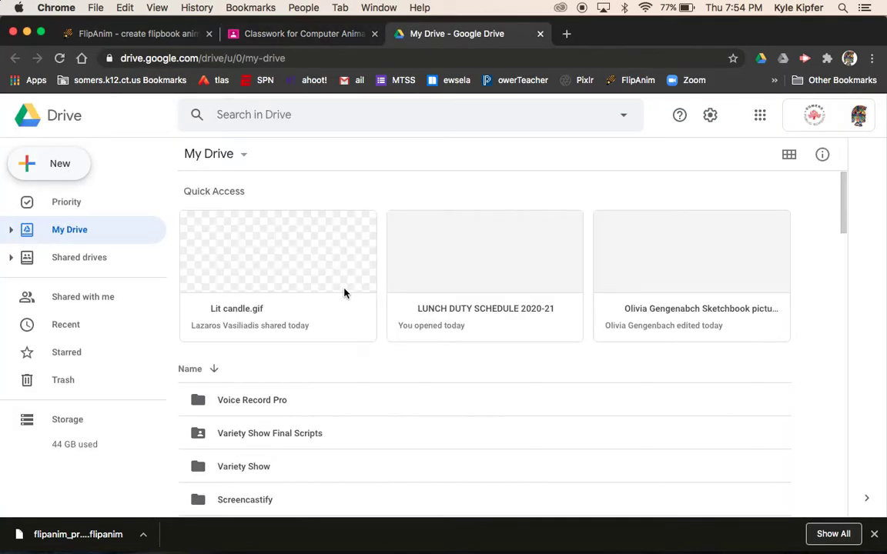
scroll(275, 372, "down", 2)
scroll(275, 374, "down", 5)
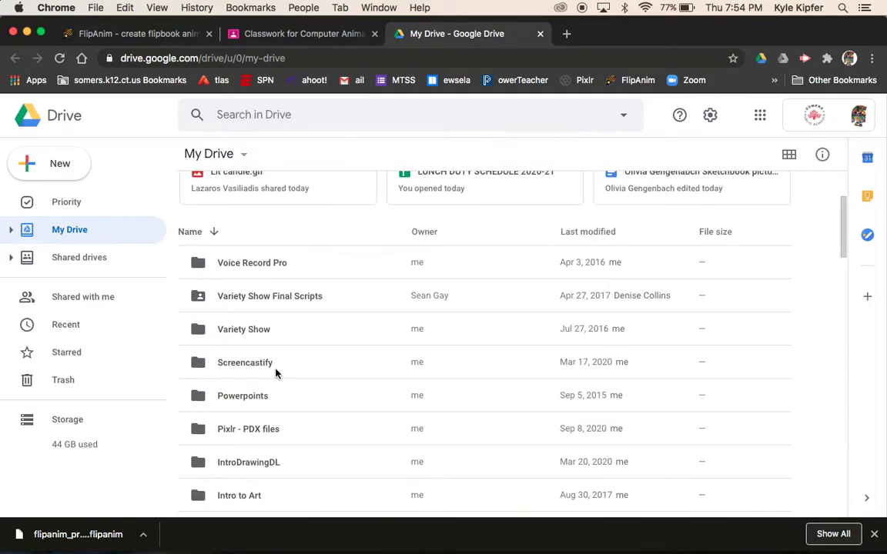
scroll(275, 373, "down", 2)
scroll(276, 374, "down", 1)
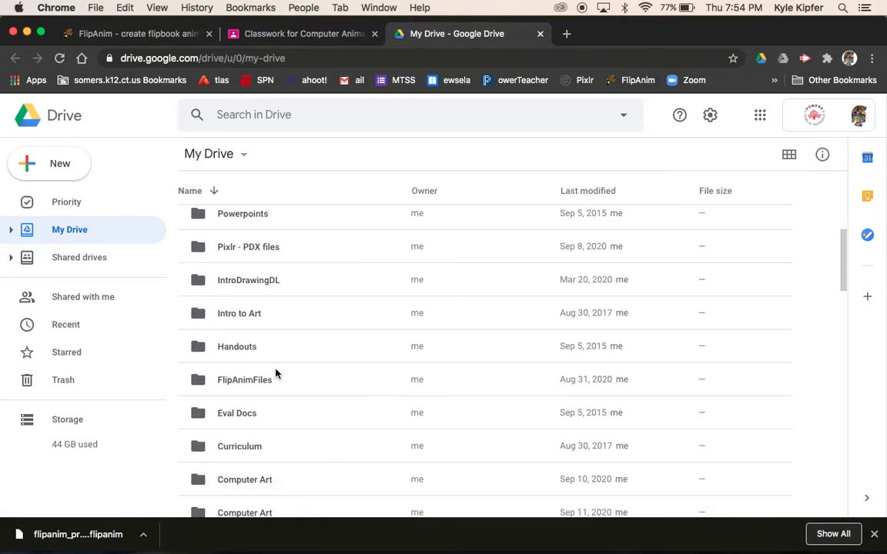
double_click(253, 351)
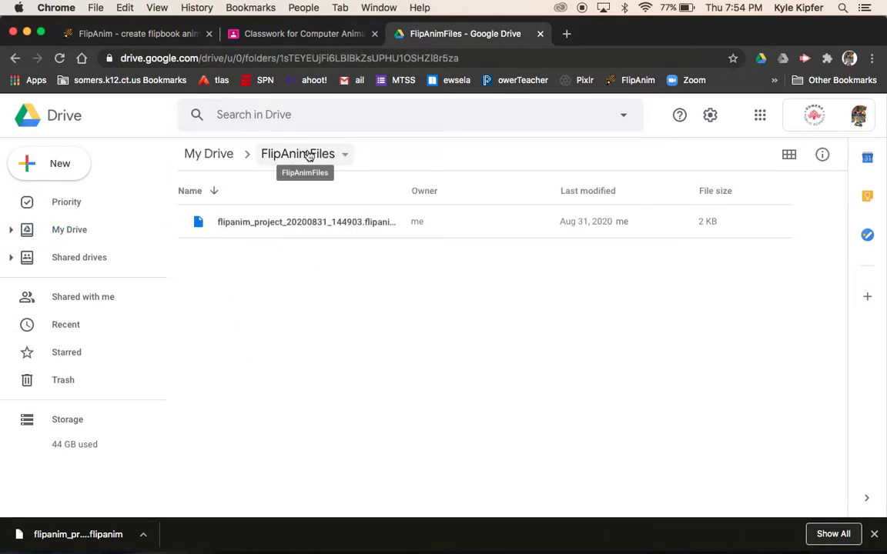
Step: Upload flipanim_project_20200917_195409.flipanim from Downloads into FlipAnimFiles, then dismiss the downloads bar
left_click(63, 166)
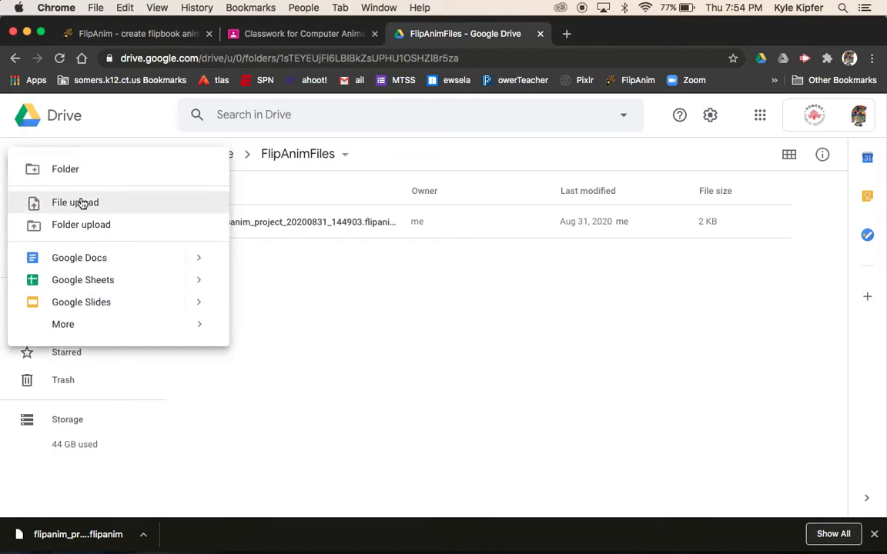
left_click(82, 203)
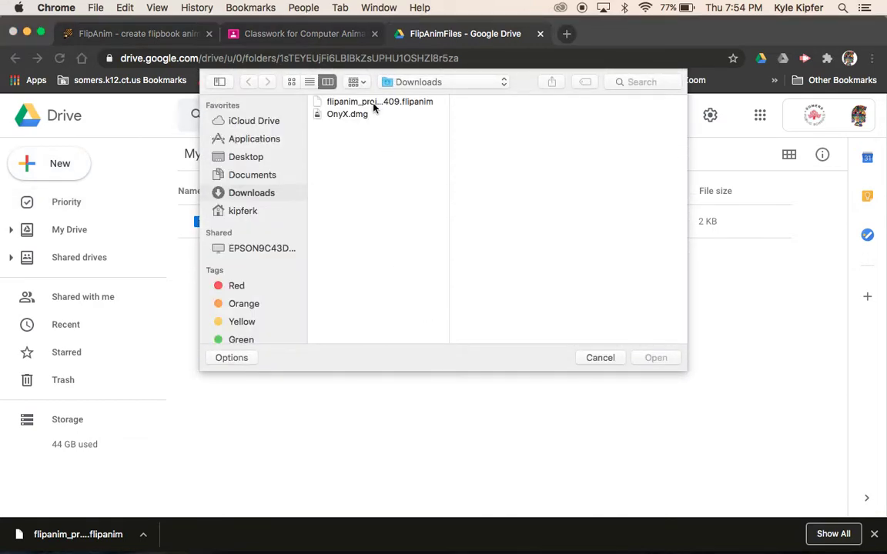
left_click(373, 103)
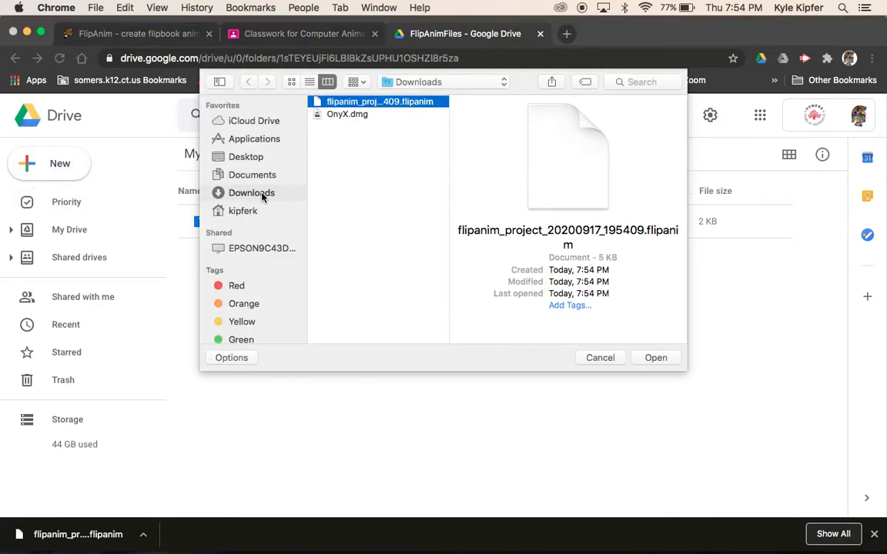
left_click(661, 359)
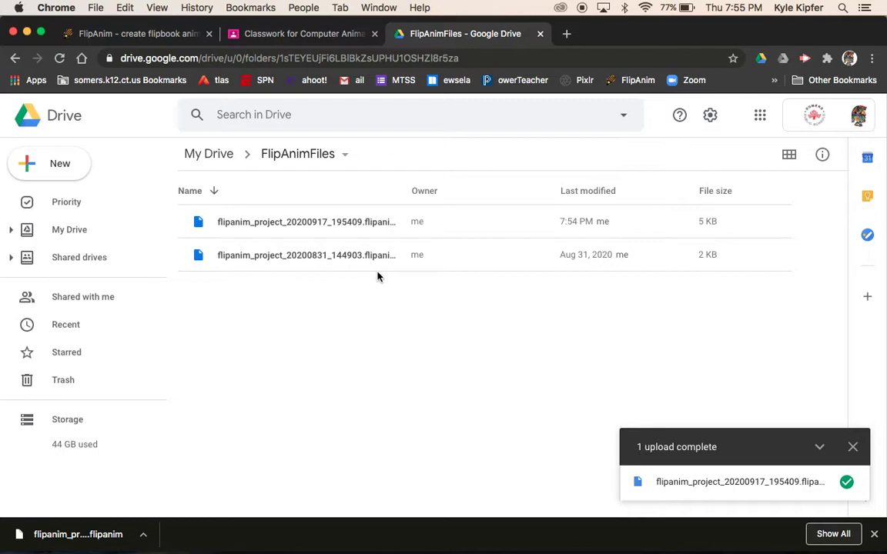
left_click(875, 534)
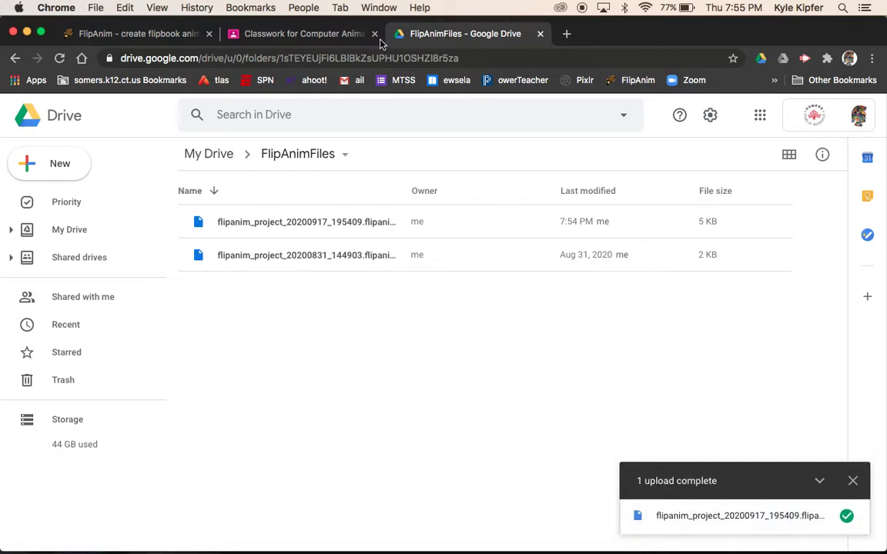
Step: Close the old Drive tab and launch a fresh Google Drive from Classroom's apps grid
left_click(541, 34)
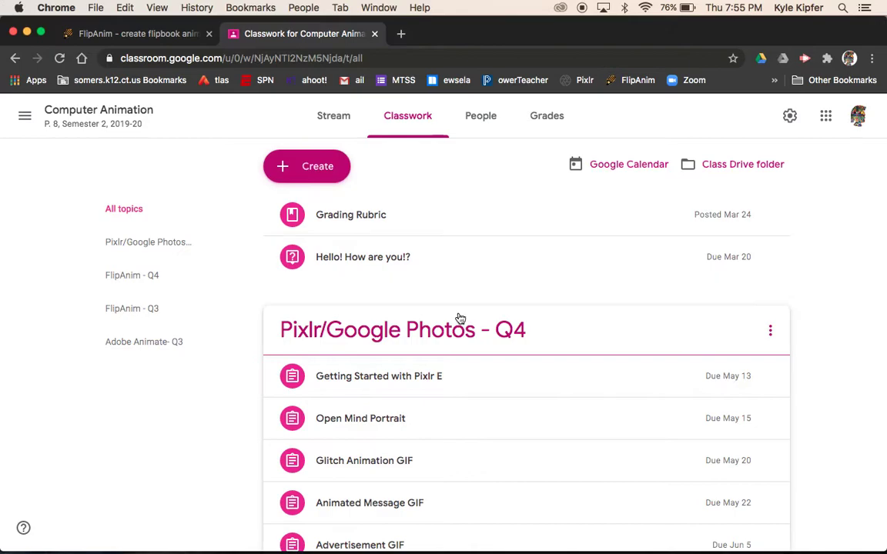
left_click(825, 116)
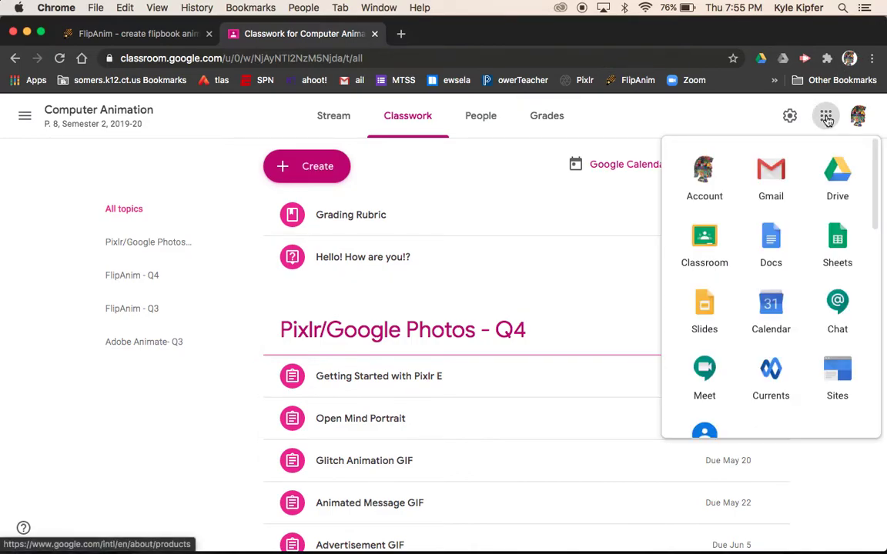
left_click(830, 180)
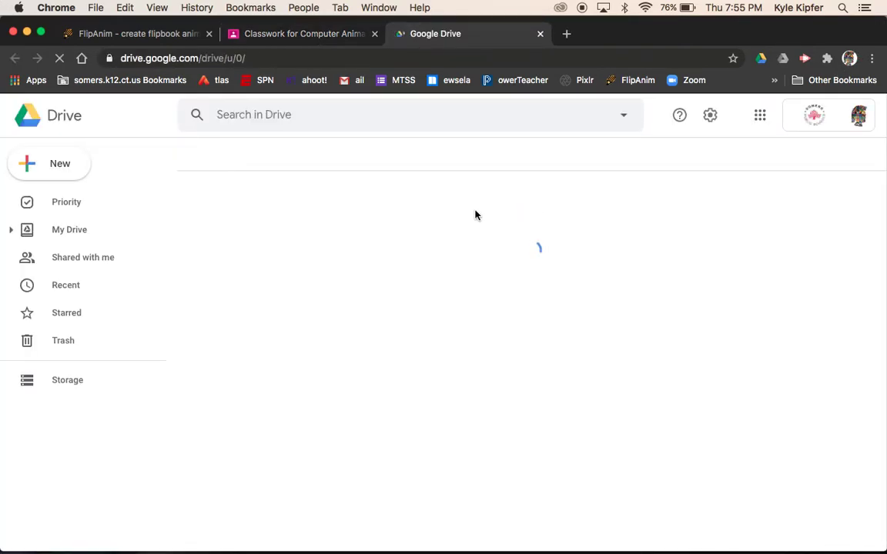
Step: Close the FlipAnim page tab
left_click(185, 34)
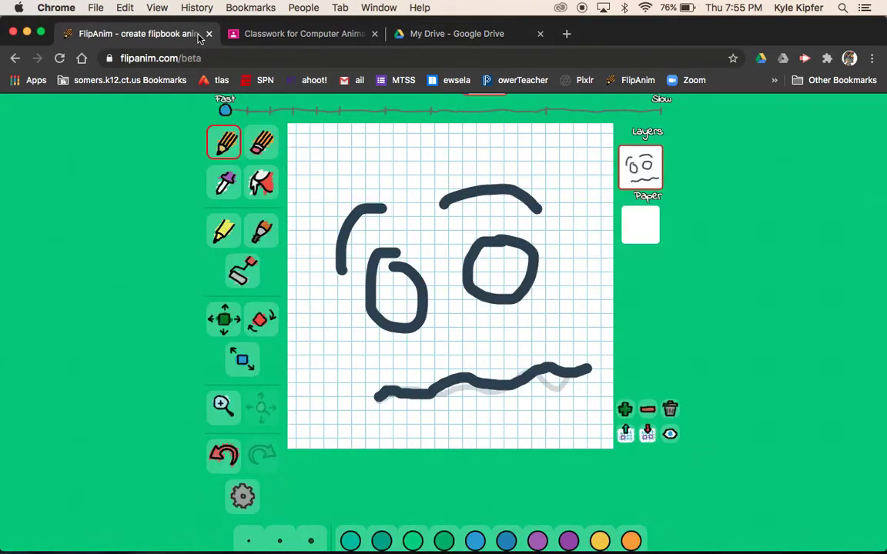
scroll(404, 181, "up", 3)
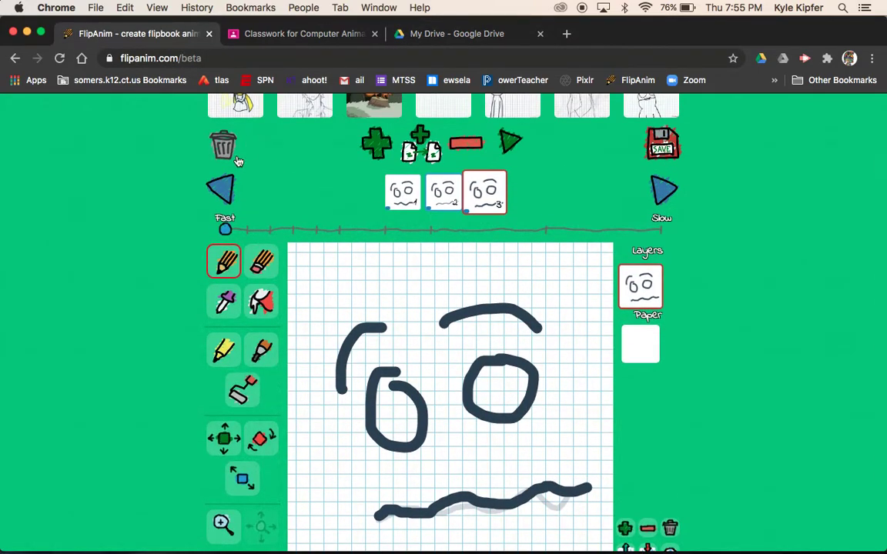
left_click(208, 33)
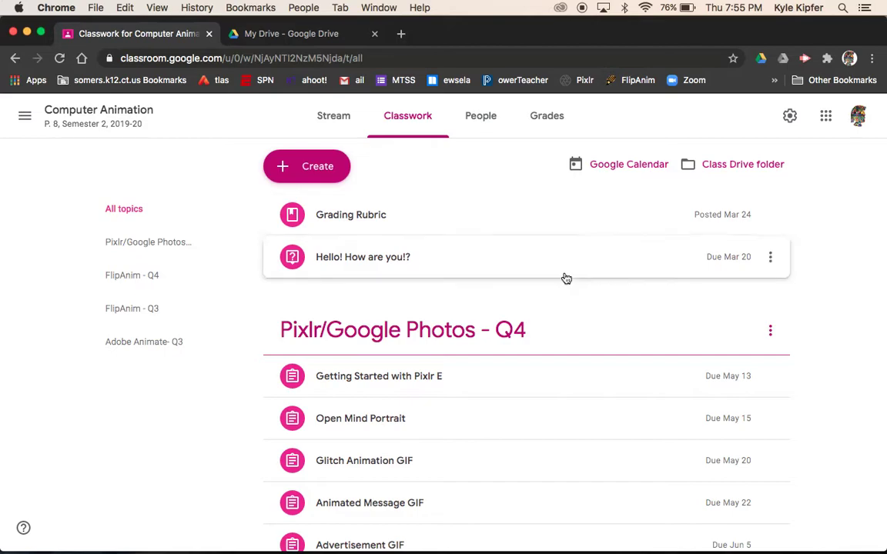
Step: In My Drive, open FlipAnimFiles and select the newest flipanim_project_20200917_195409 file
left_click(327, 34)
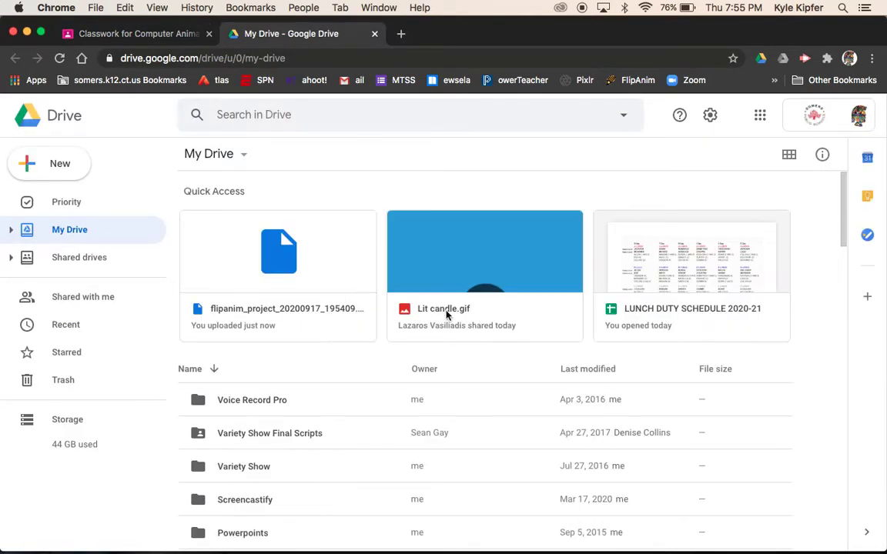
scroll(266, 350, "down", 5)
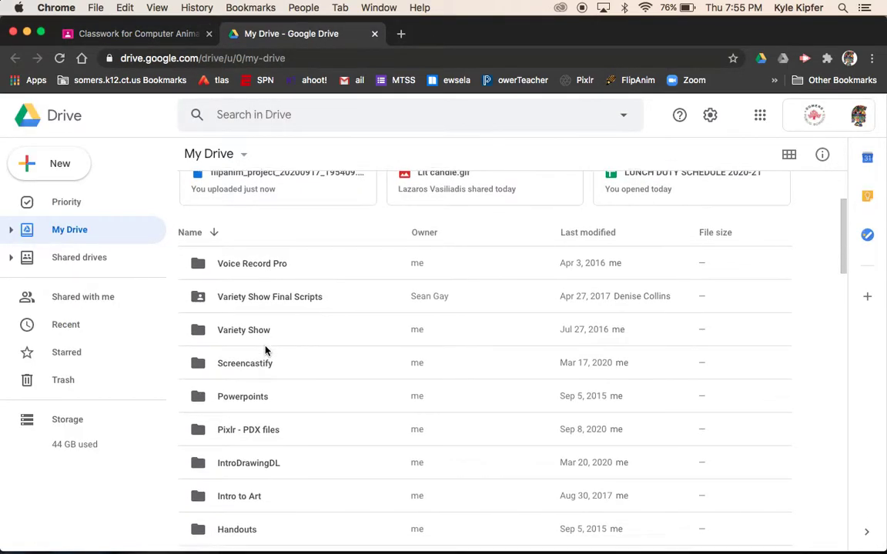
scroll(265, 351, "down", 1)
double_click(248, 473)
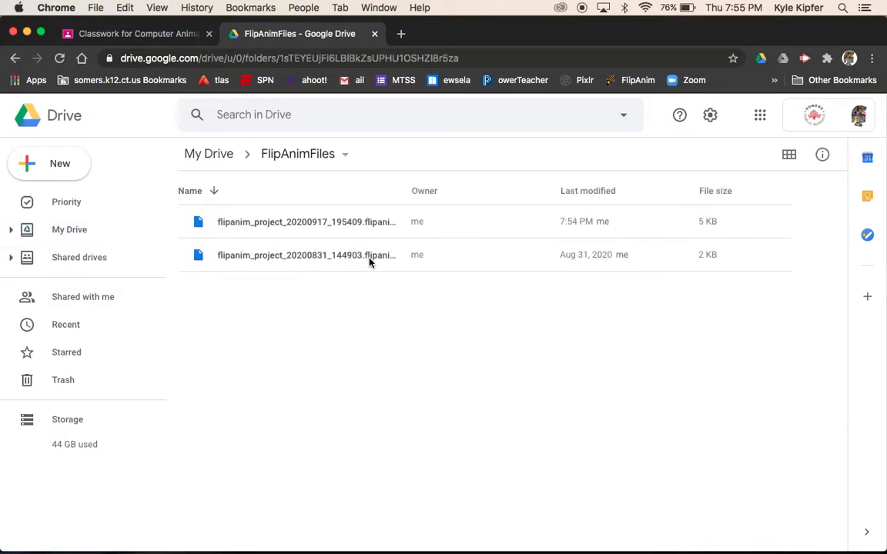
left_click(335, 229)
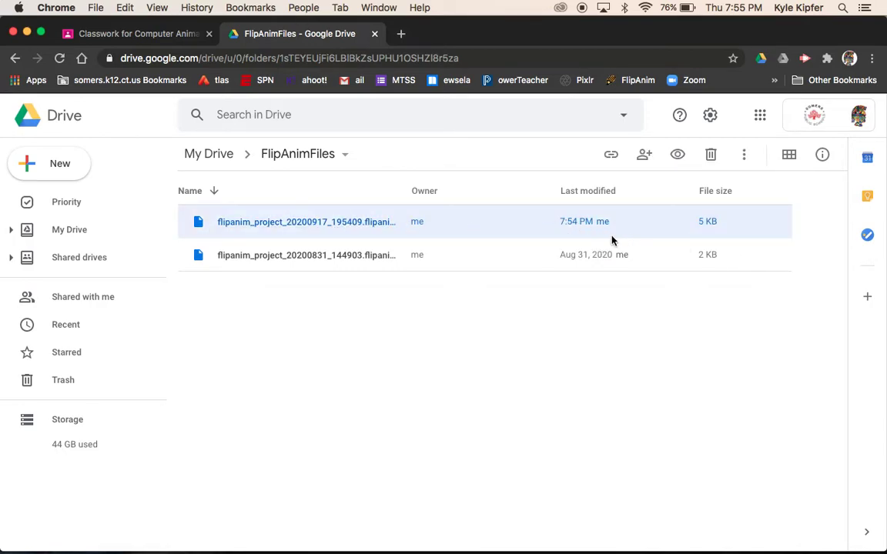
Step: Download the selected 5 KB project file using its right-click menu
right_click(462, 222)
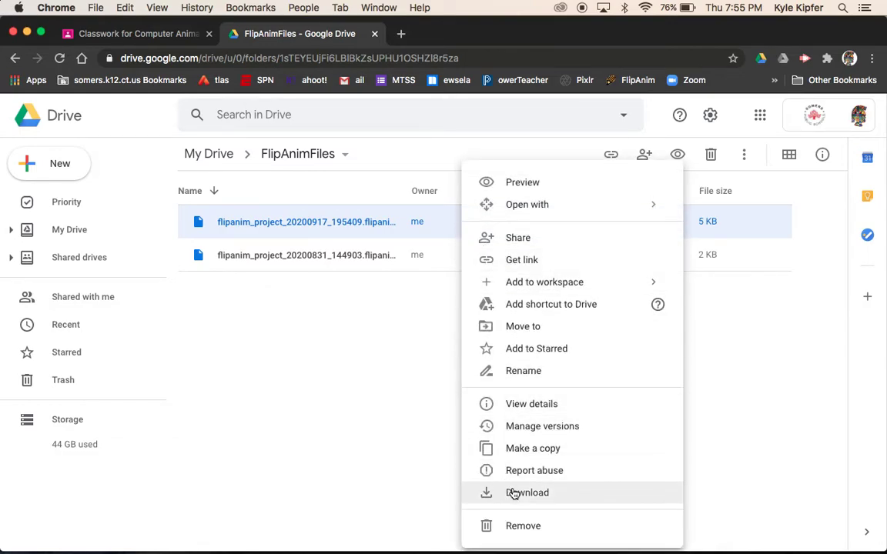
left_click(513, 493)
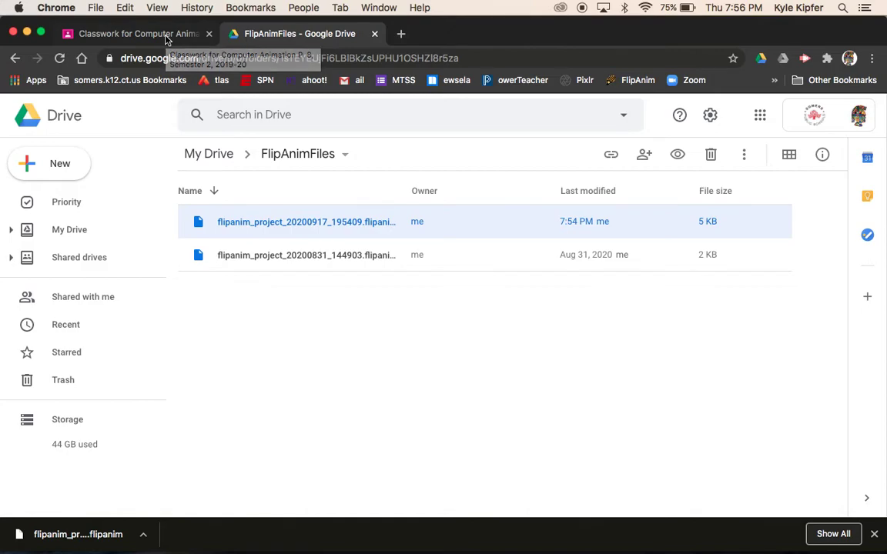
Step: In a new tab, go to the FlipAnim website and open the new beta editor canvas
left_click(166, 35)
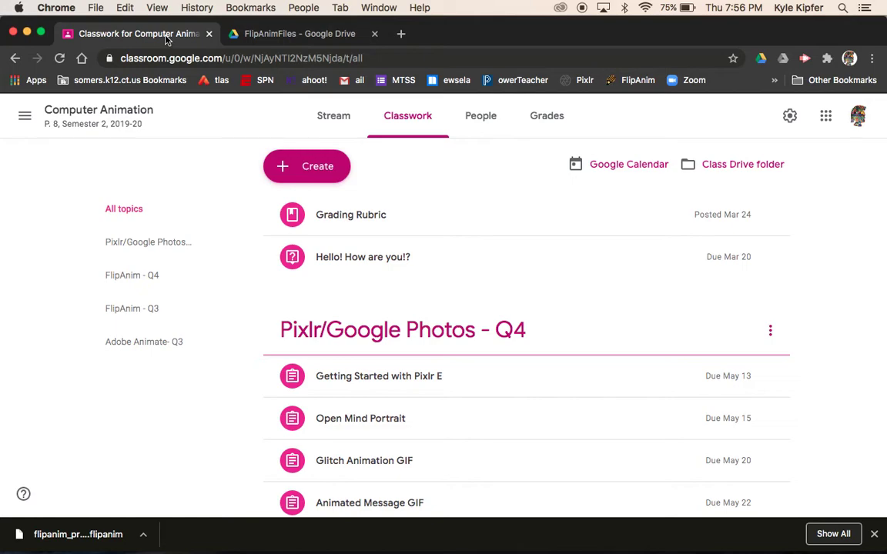
left_click(400, 33)
left_click(636, 81)
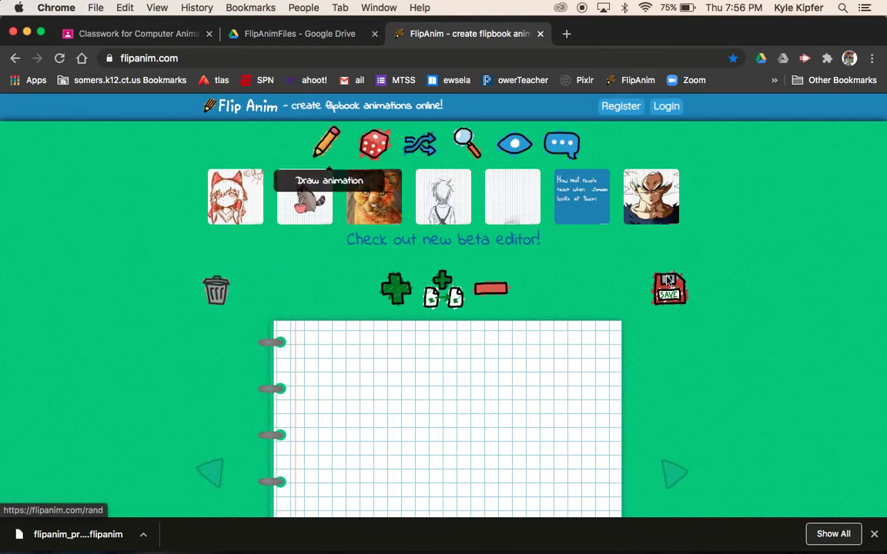
left_click(500, 245)
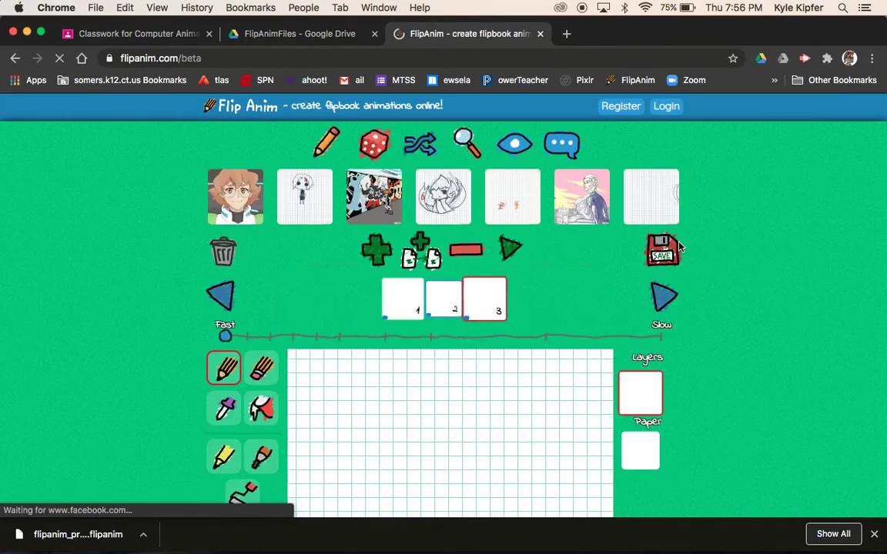
scroll(679, 247, "down", 8)
scroll(679, 246, "up", 5)
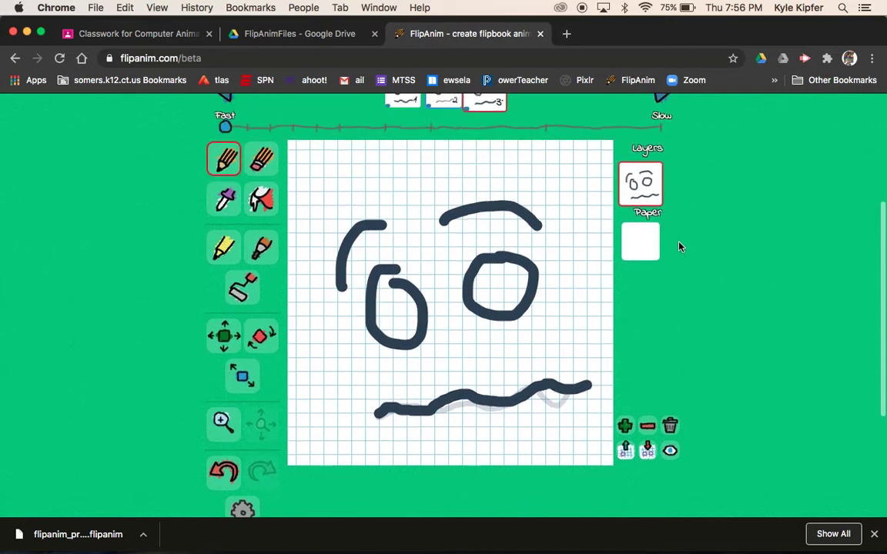
scroll(529, 215, "up", 1)
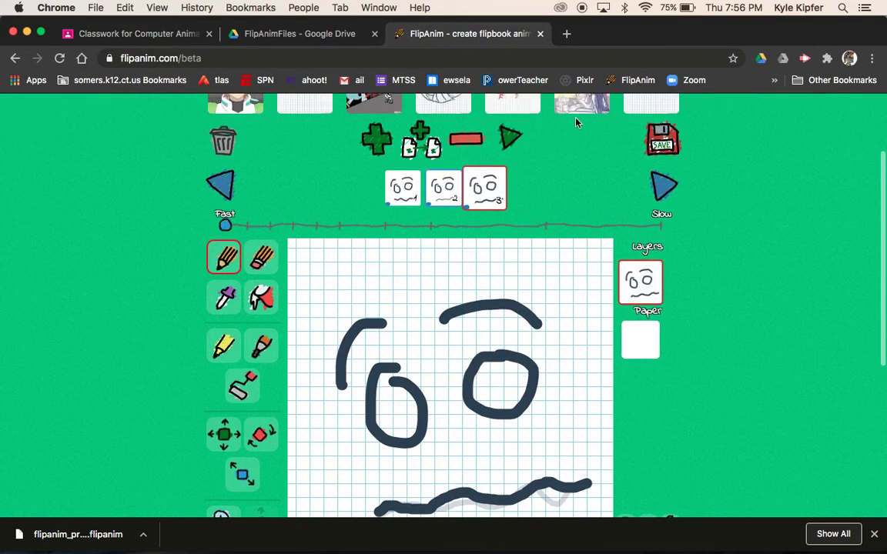
Step: Clear all frames to a blank one, then open the Load project file dialog
left_click(223, 140)
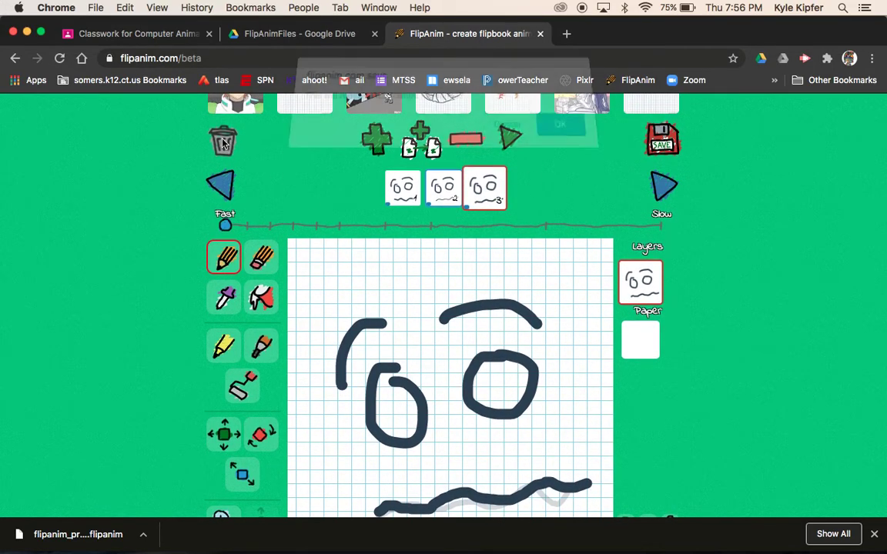
left_click(564, 136)
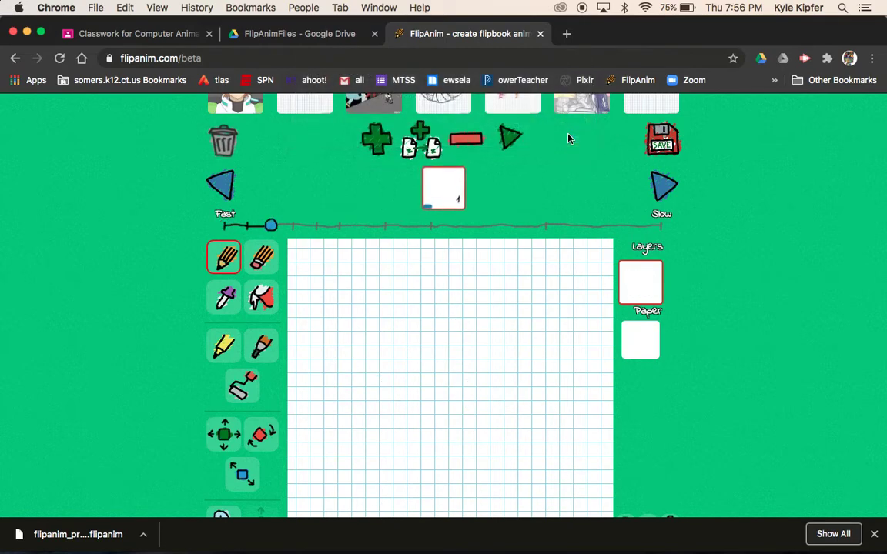
scroll(720, 238, "down", 5)
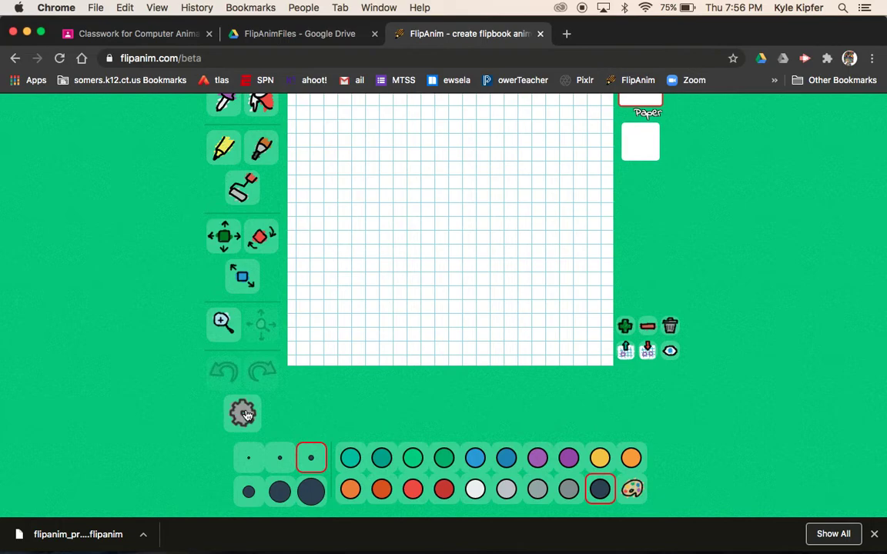
left_click(245, 416)
left_click(223, 302)
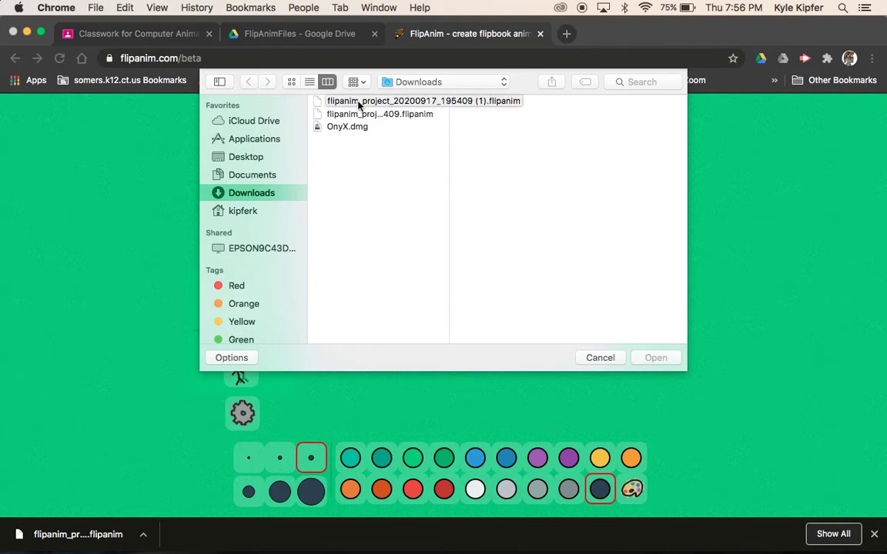
Step: Choose the original flipanim_project_20200917_195409.flipanim, not the (1) copy, and open it
left_click(411, 103)
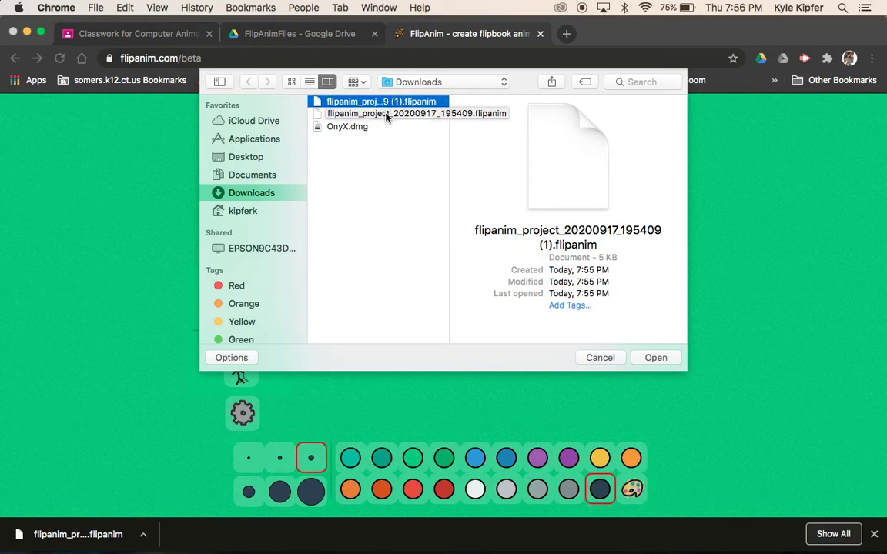
left_click(388, 115)
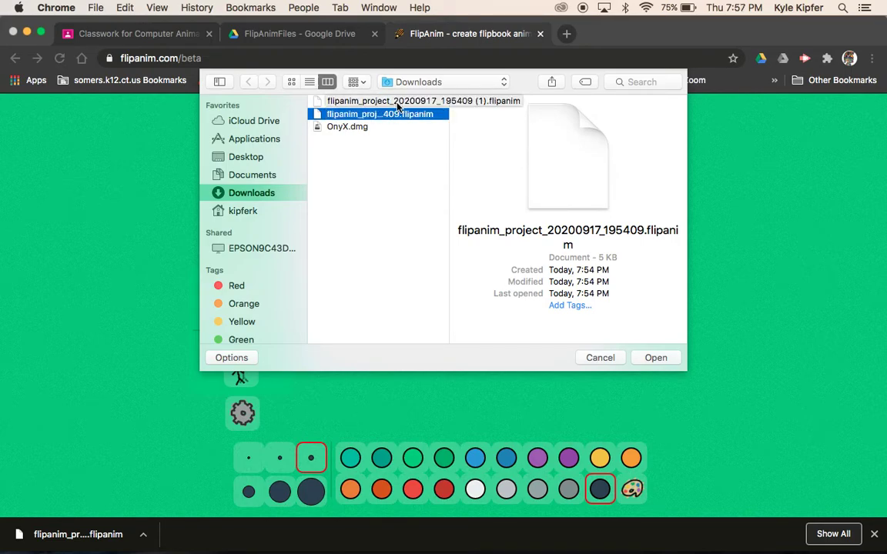
left_click(658, 359)
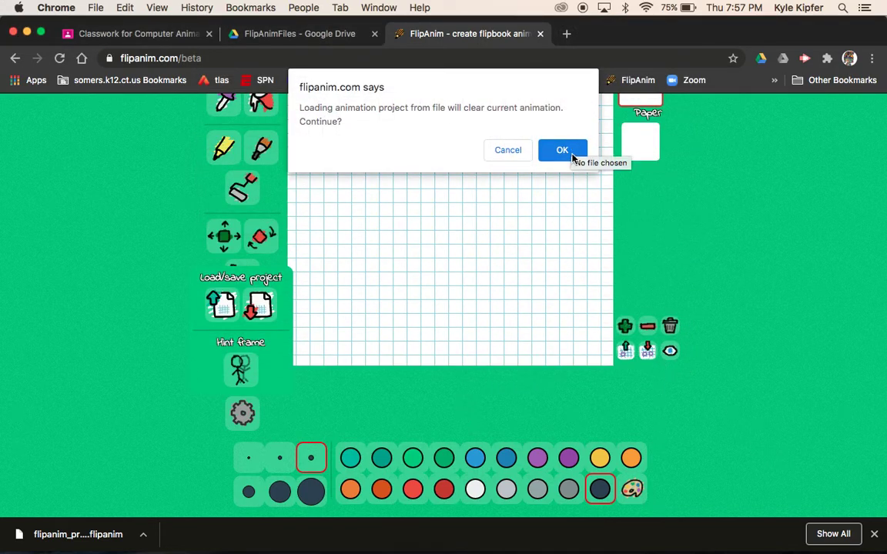
Step: Confirm replacing the current animation, then play the reloaded three-frame face flipbook
left_click(571, 154)
scroll(517, 360, "up", 5)
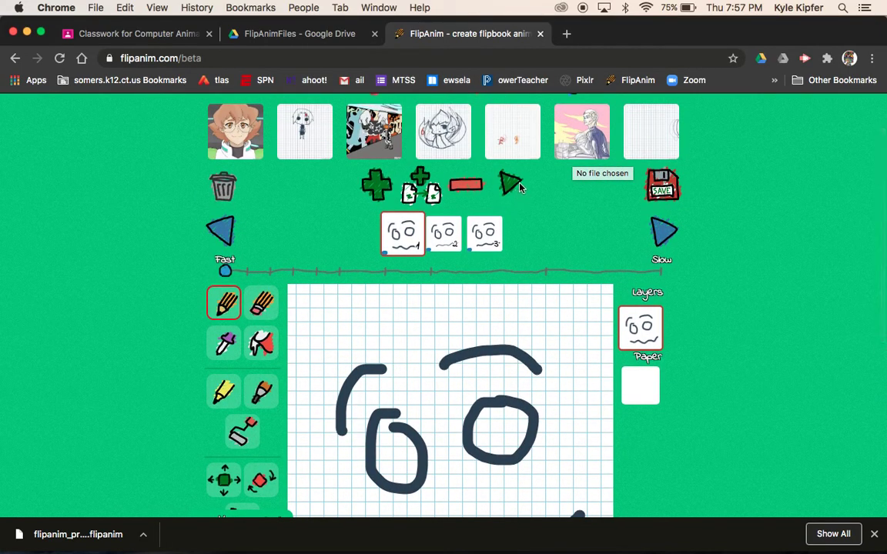
scroll(738, 235, "down", 3)
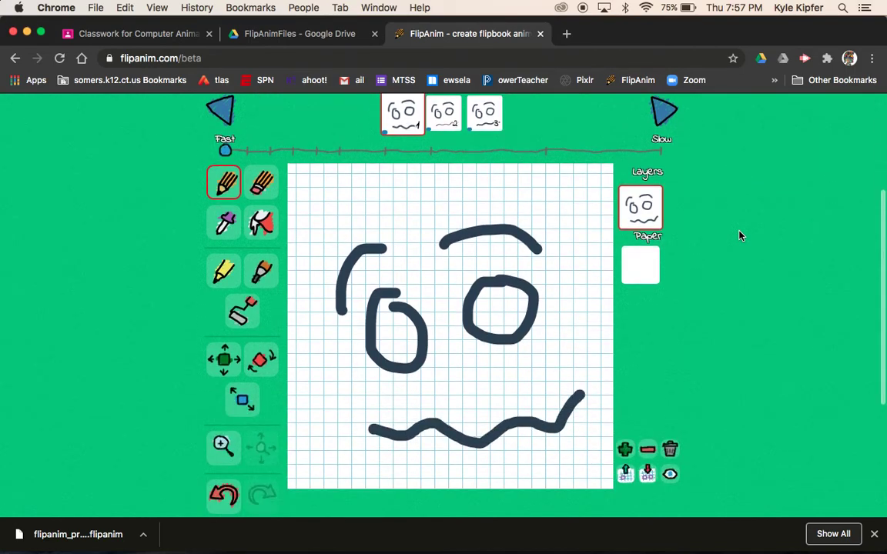
scroll(739, 236, "up", 1)
left_click(508, 109)
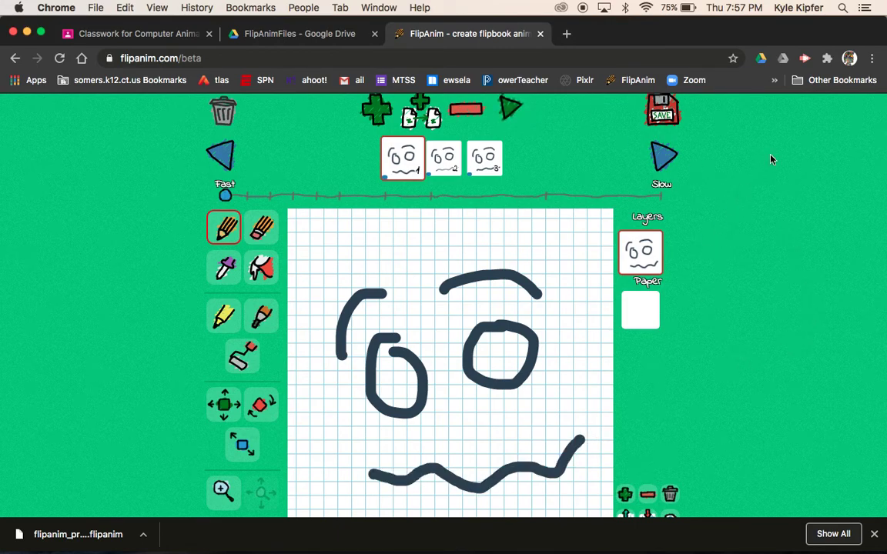
scroll(693, 159, "up", 1)
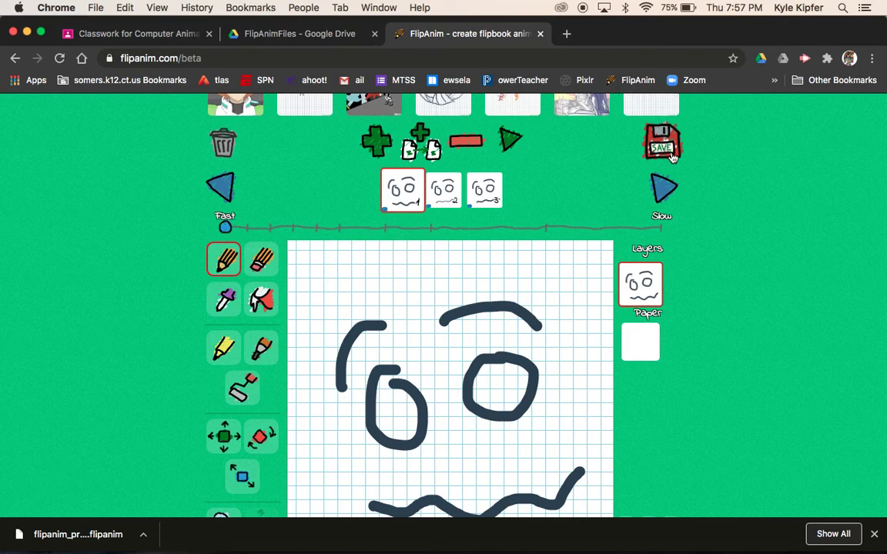
scroll(752, 291, "down", 3)
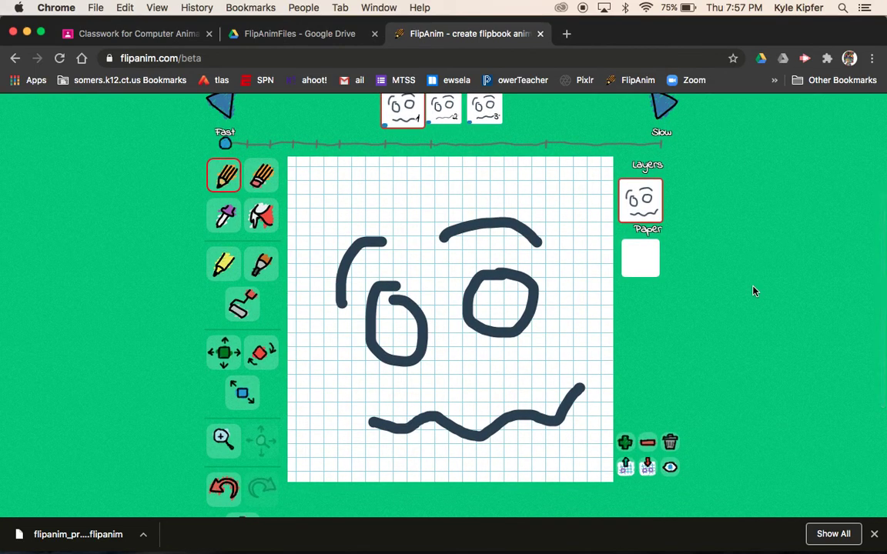
mouse_move(697, 538)
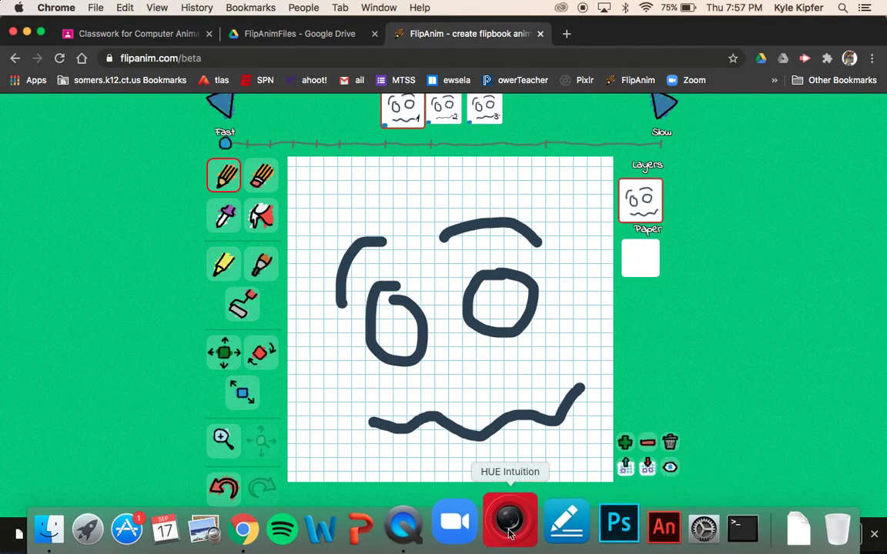